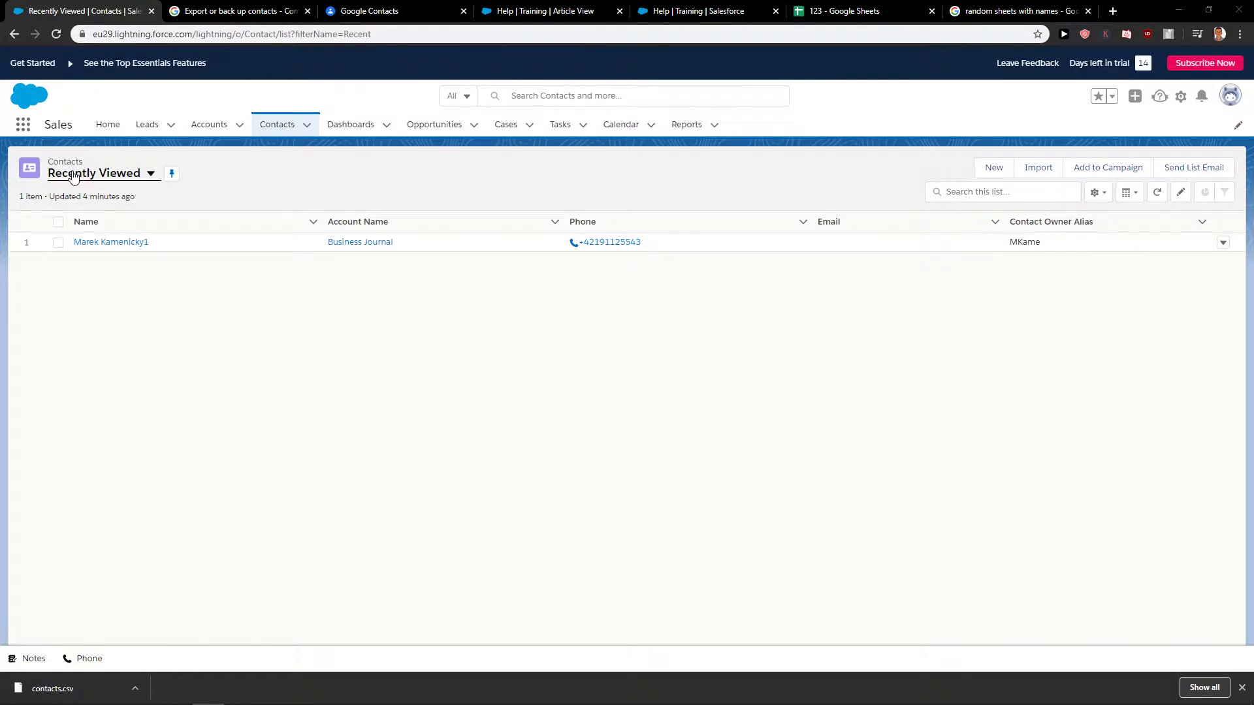
Step: From the Contacts list, launch the import wizard and choose Individuals as the contact type
{"action": "left_click", "coordinate": [108, 125]}
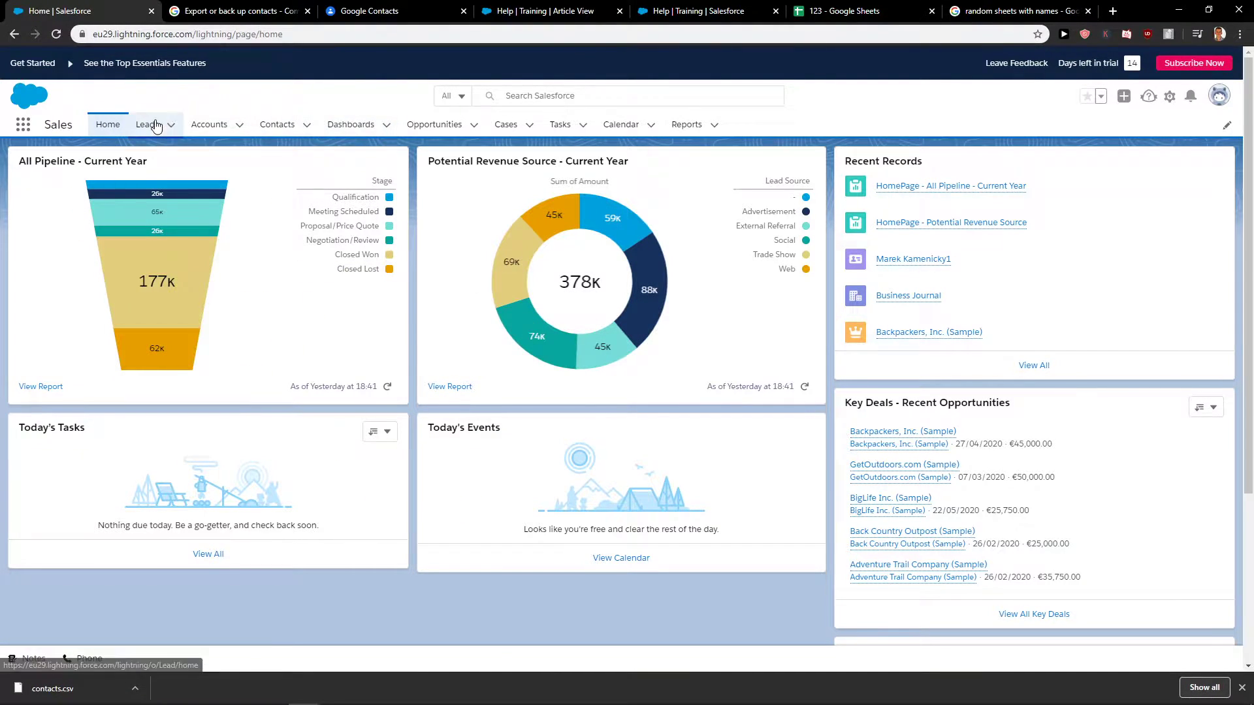
{"action": "left_click", "coordinate": [263, 132]}
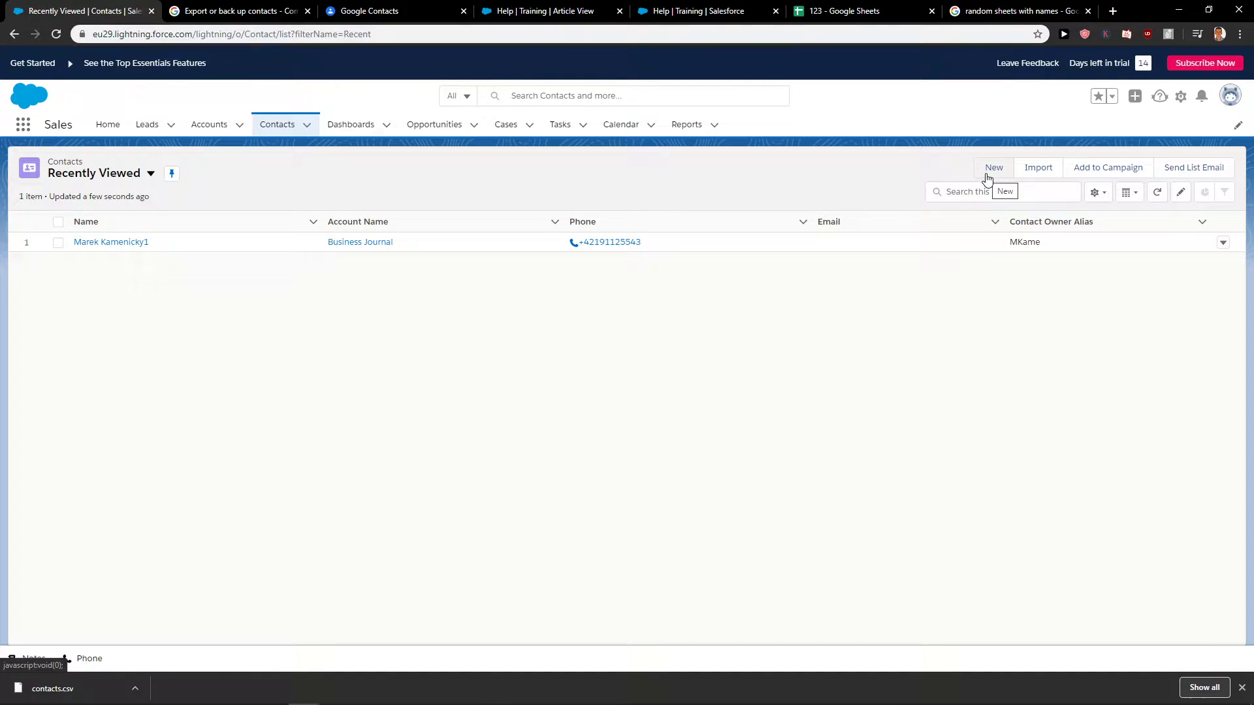
{"action": "left_click", "coordinate": [1041, 177]}
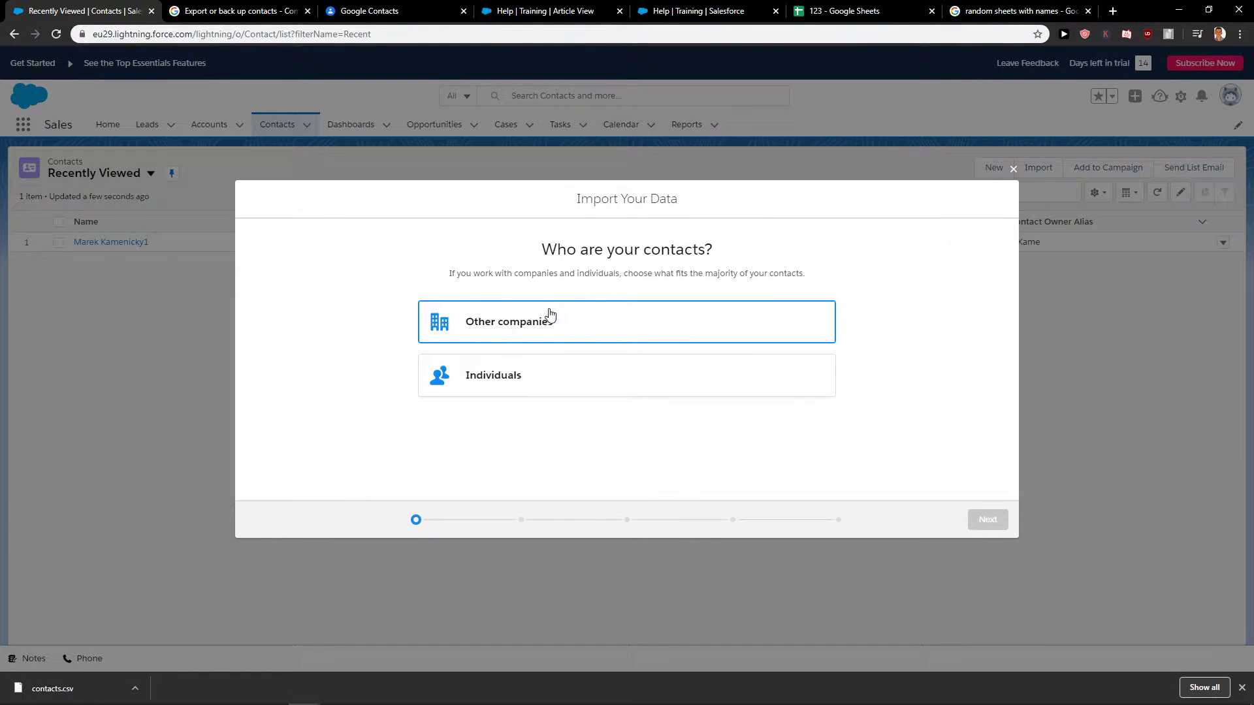
{"action": "left_click_drag", "start_coordinate": [519, 247], "coordinate": [755, 251]}
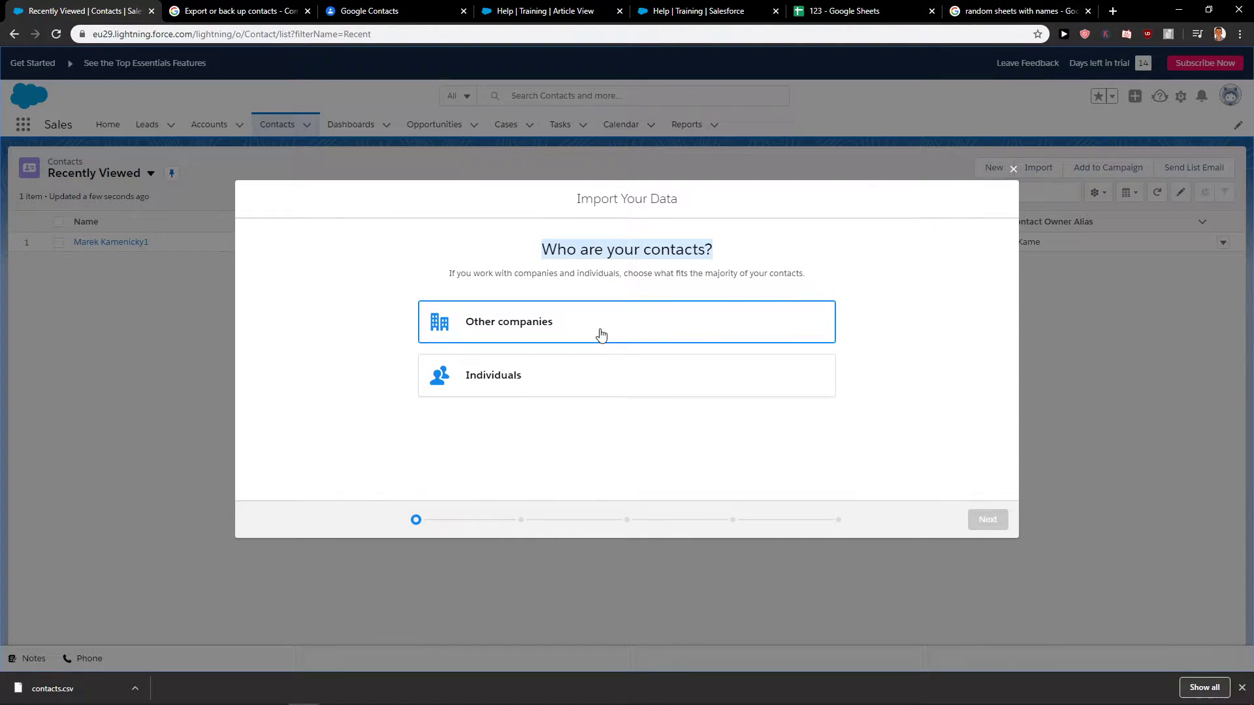
{"action": "left_click", "coordinate": [586, 382]}
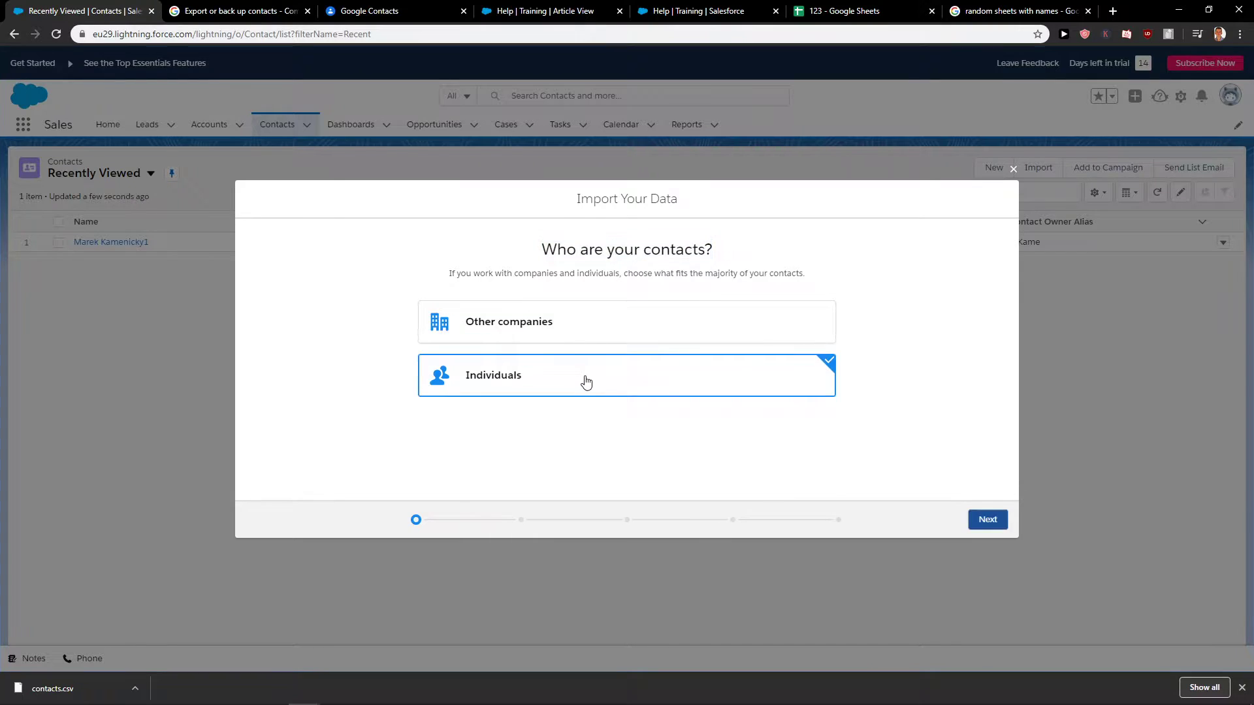
{"action": "left_click", "coordinate": [987, 519]}
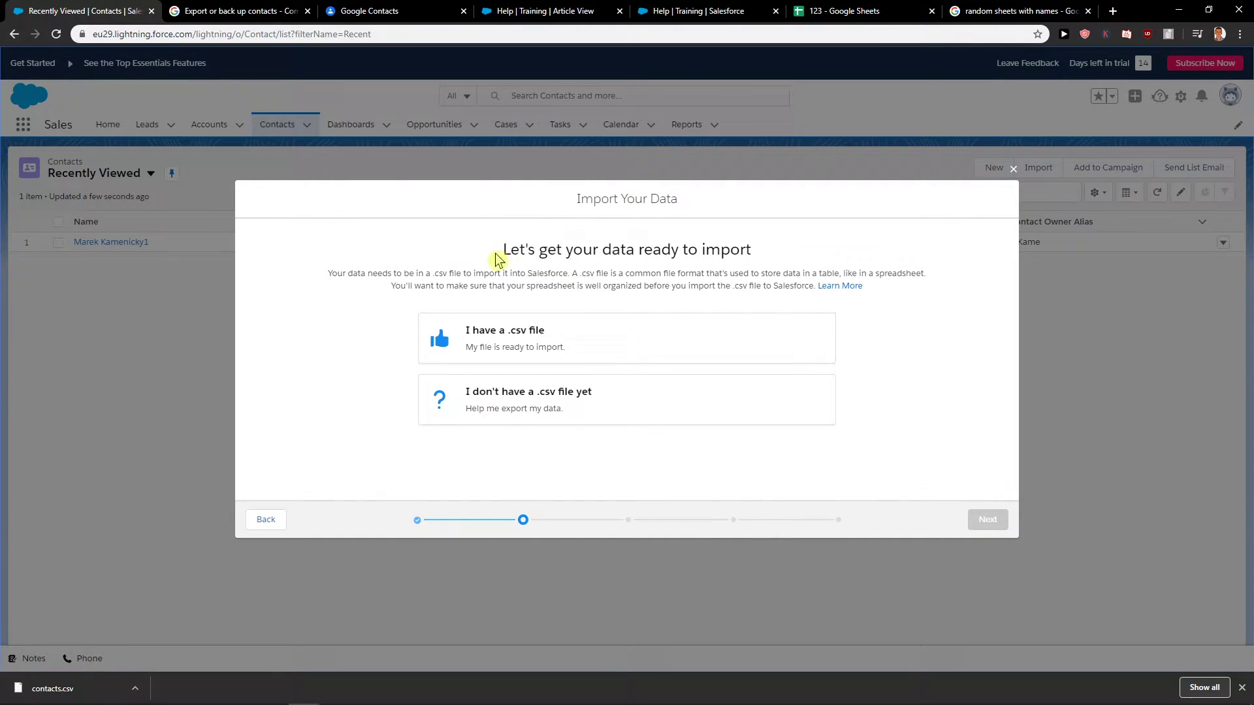
Step: Answer 'I don't have a .csv file yet' and move past the export guides to file upload
{"action": "left_click_drag", "start_coordinate": [494, 250], "coordinate": [909, 291]}
{"action": "left_click", "coordinate": [910, 290]}
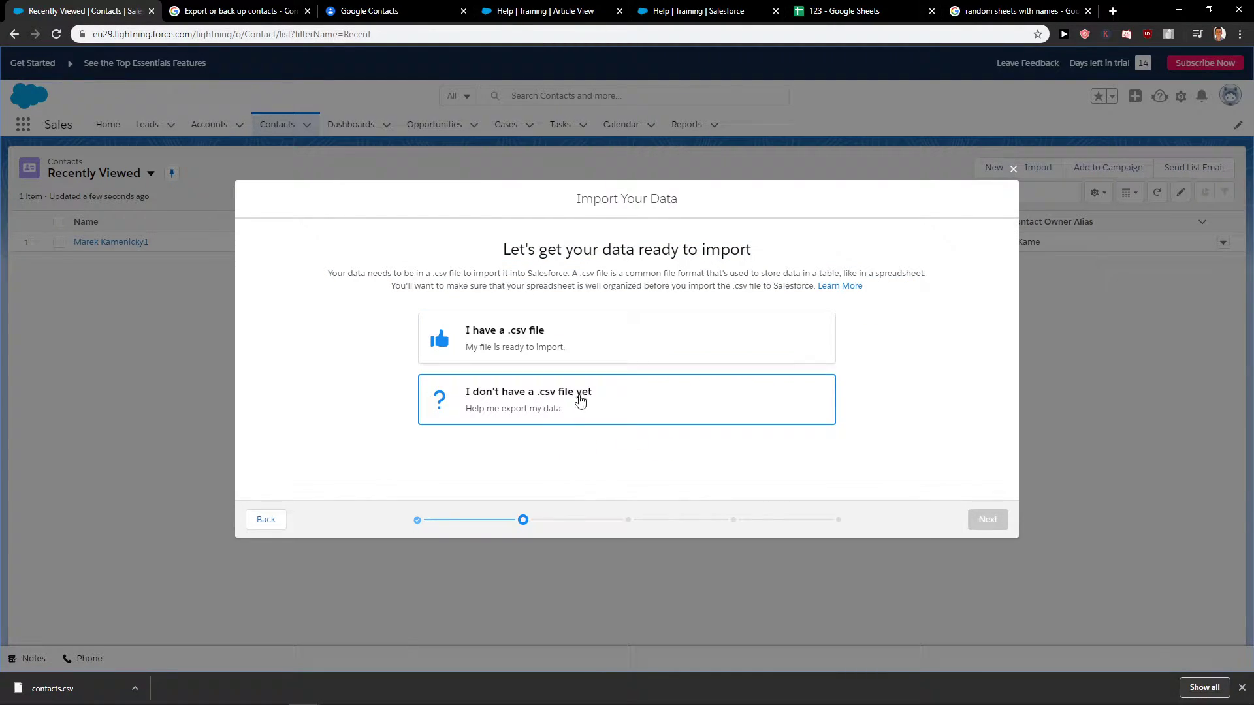
{"action": "left_click", "coordinate": [633, 420]}
{"action": "left_click", "coordinate": [970, 520]}
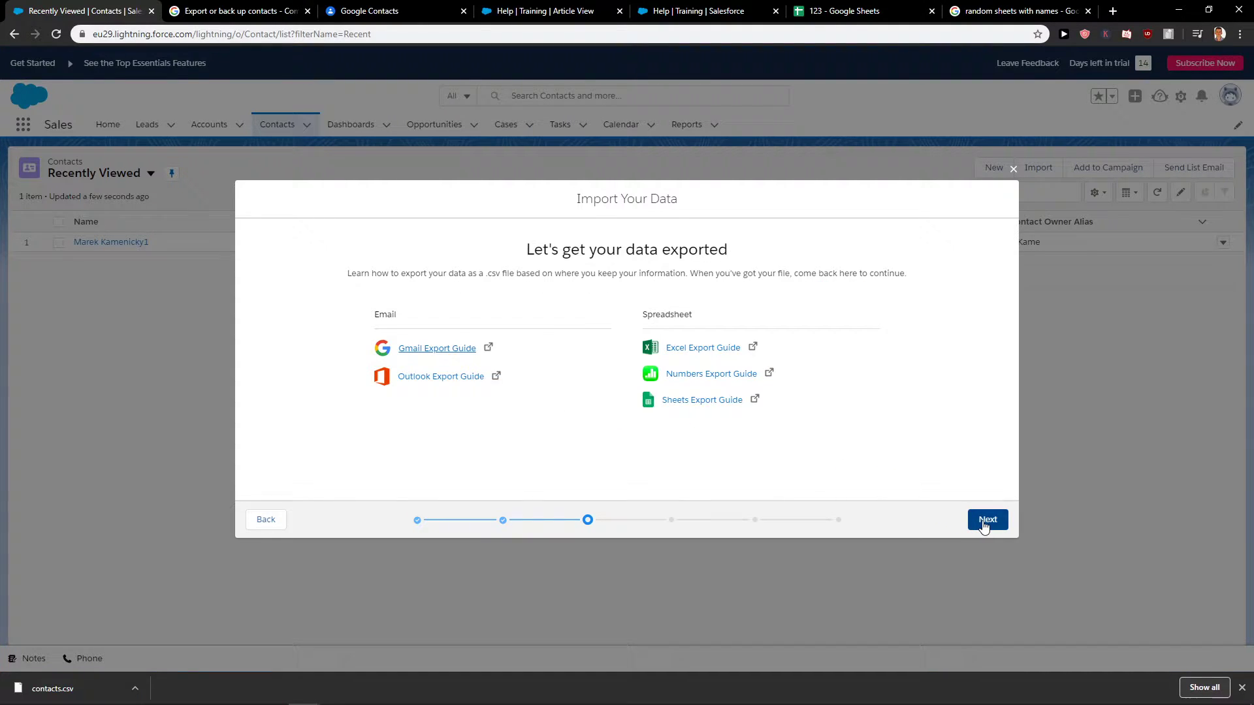
{"action": "left_click_drag", "start_coordinate": [459, 233], "coordinate": [897, 306]}
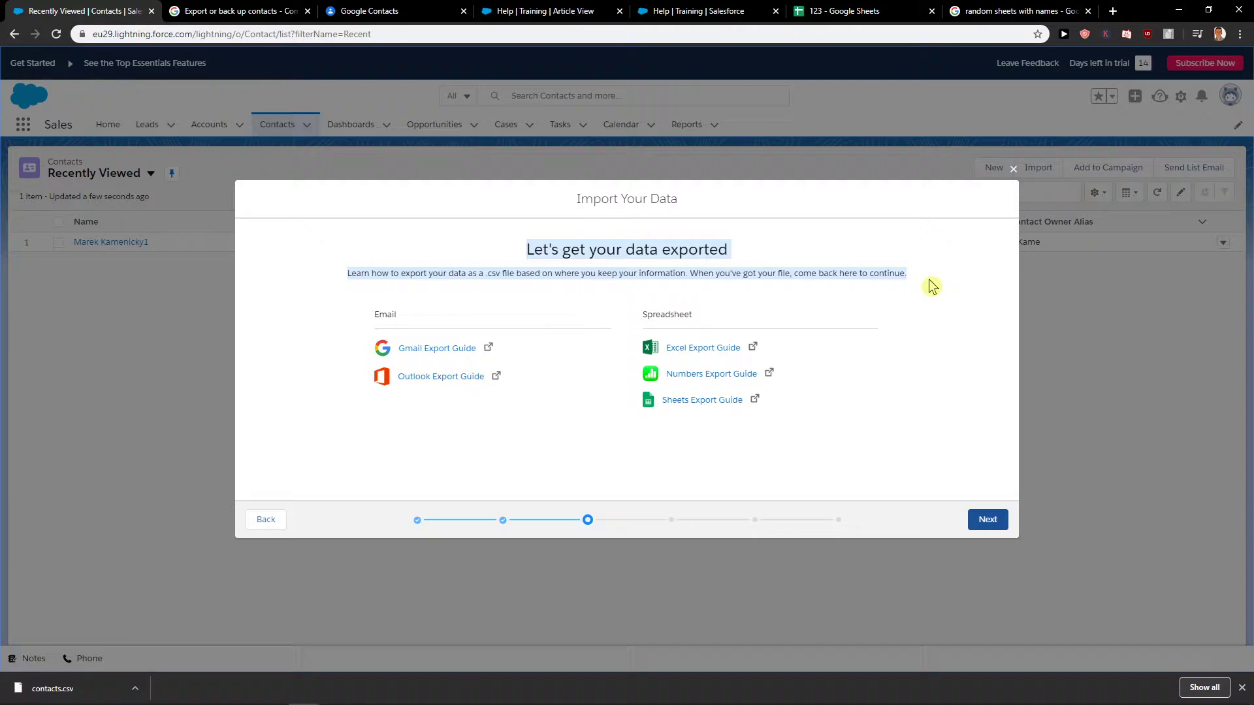
{"action": "left_click", "coordinate": [746, 290]}
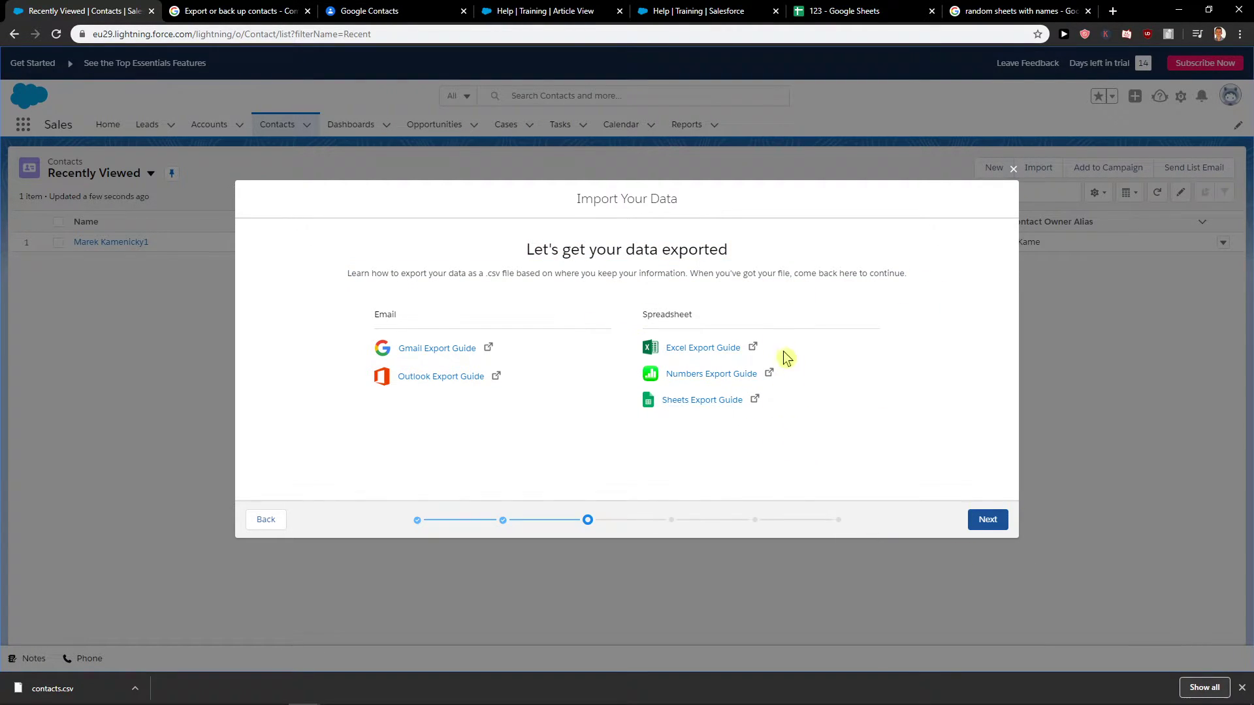
{"action": "left_click", "coordinate": [985, 520]}
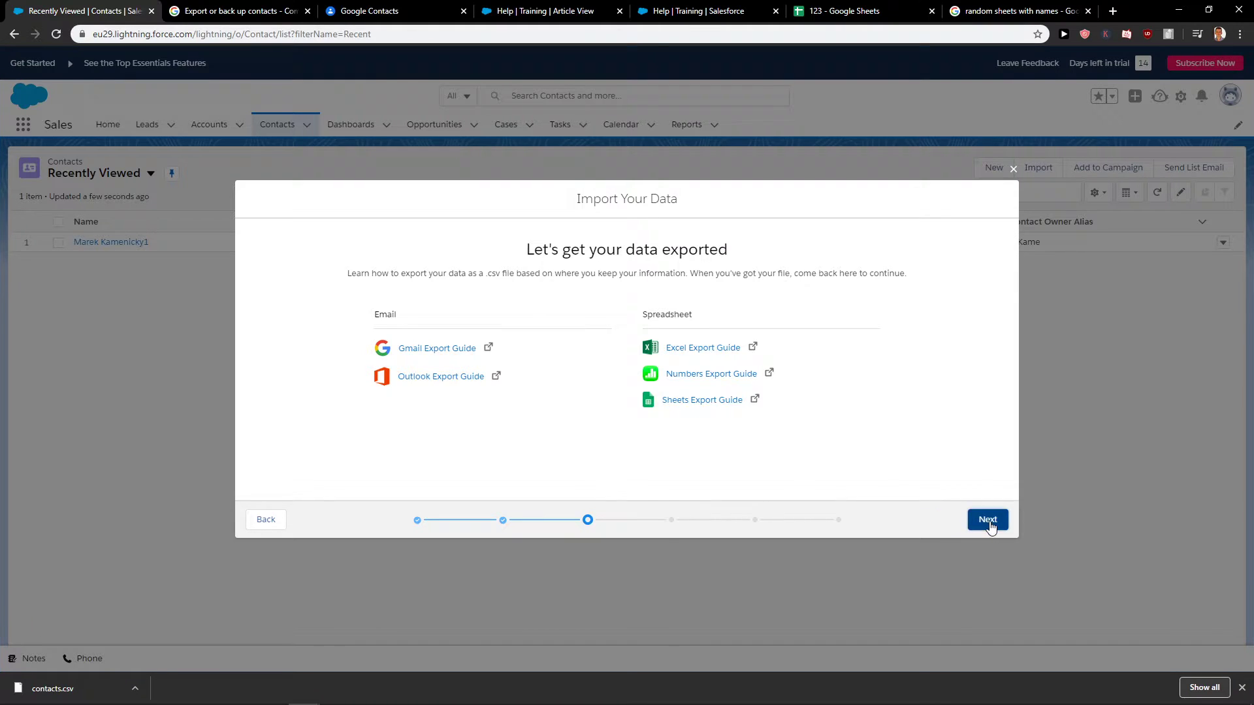
Step: Upload contacts.csv from Downloads and continue to field mapping, where Name matches Full Name
{"action": "left_click", "coordinate": [609, 413]}
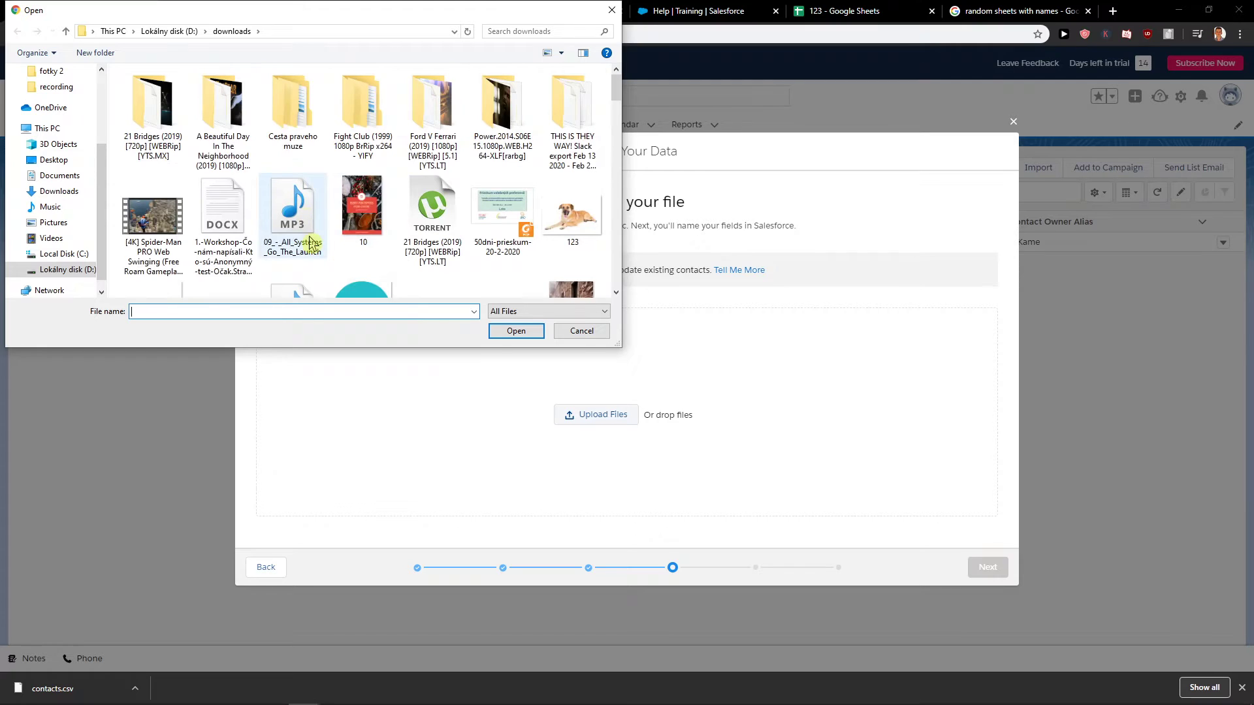
{"action": "scroll", "coordinate": [56, 157], "scroll_direction": "up", "scroll_amount": 3}
{"action": "left_click", "coordinate": [56, 138]}
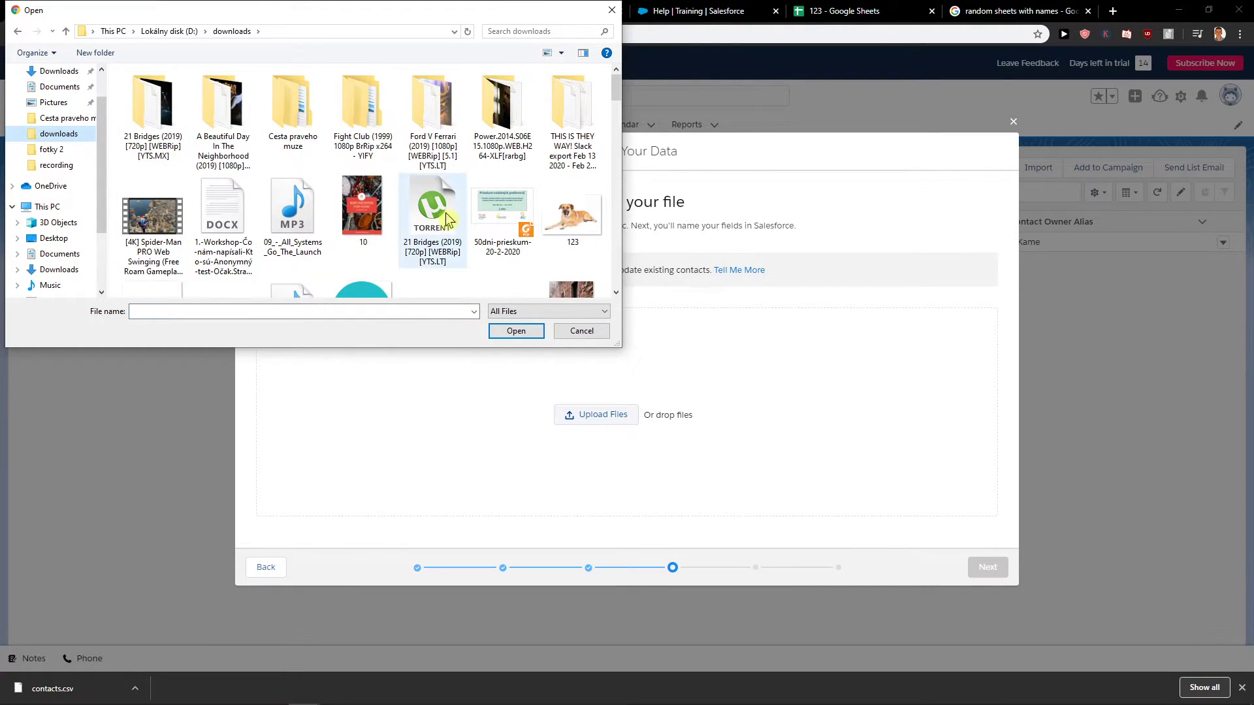
{"action": "scroll", "coordinate": [246, 177], "scroll_direction": "down", "scroll_amount": 5}
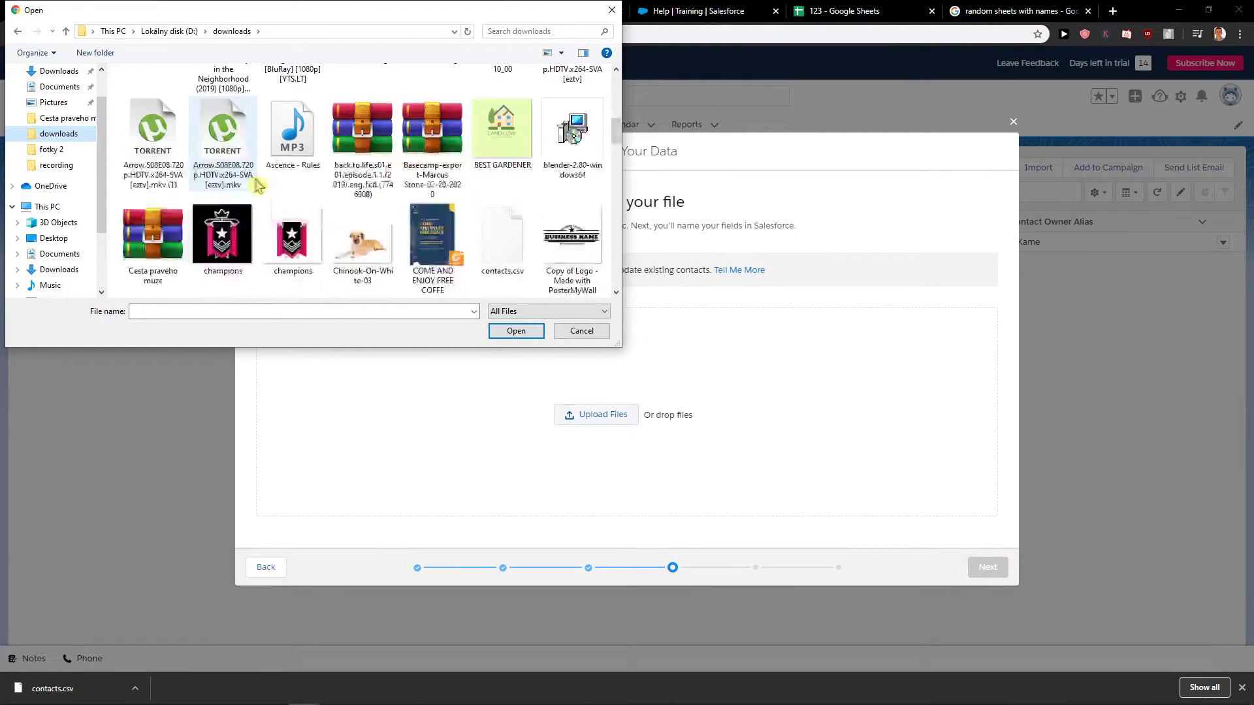
{"action": "left_click", "coordinate": [509, 108]}
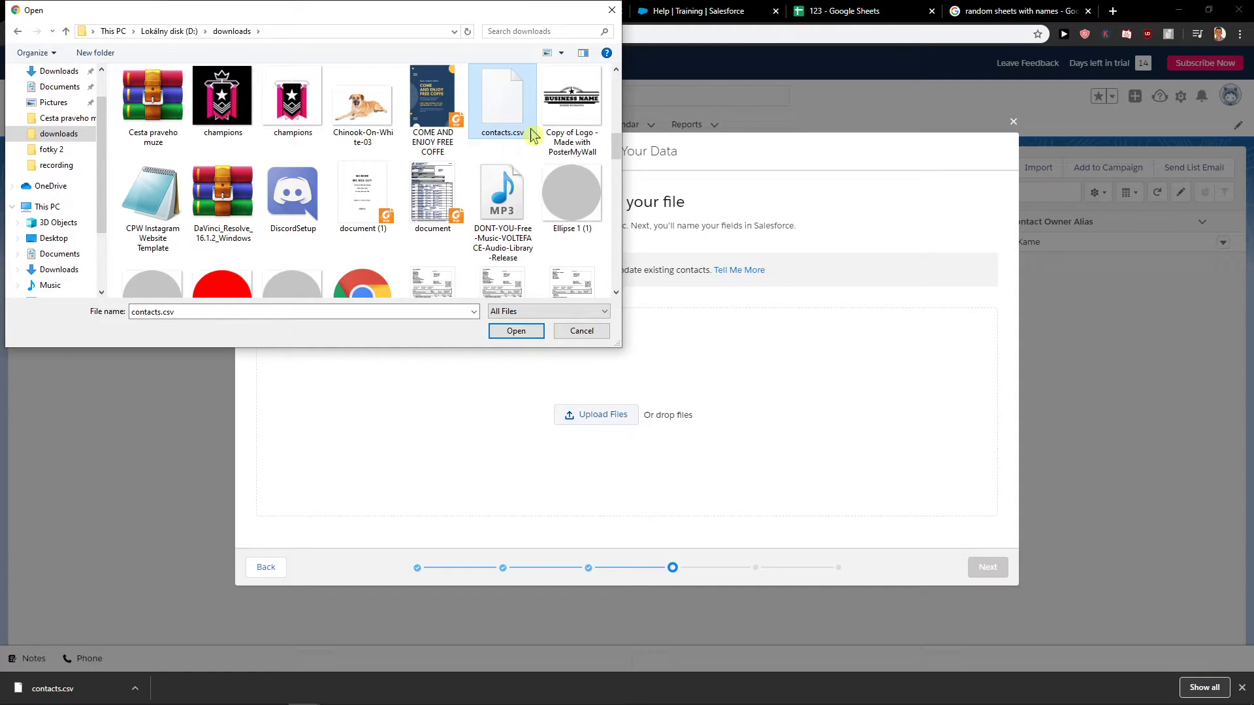
{"action": "left_click", "coordinate": [515, 330]}
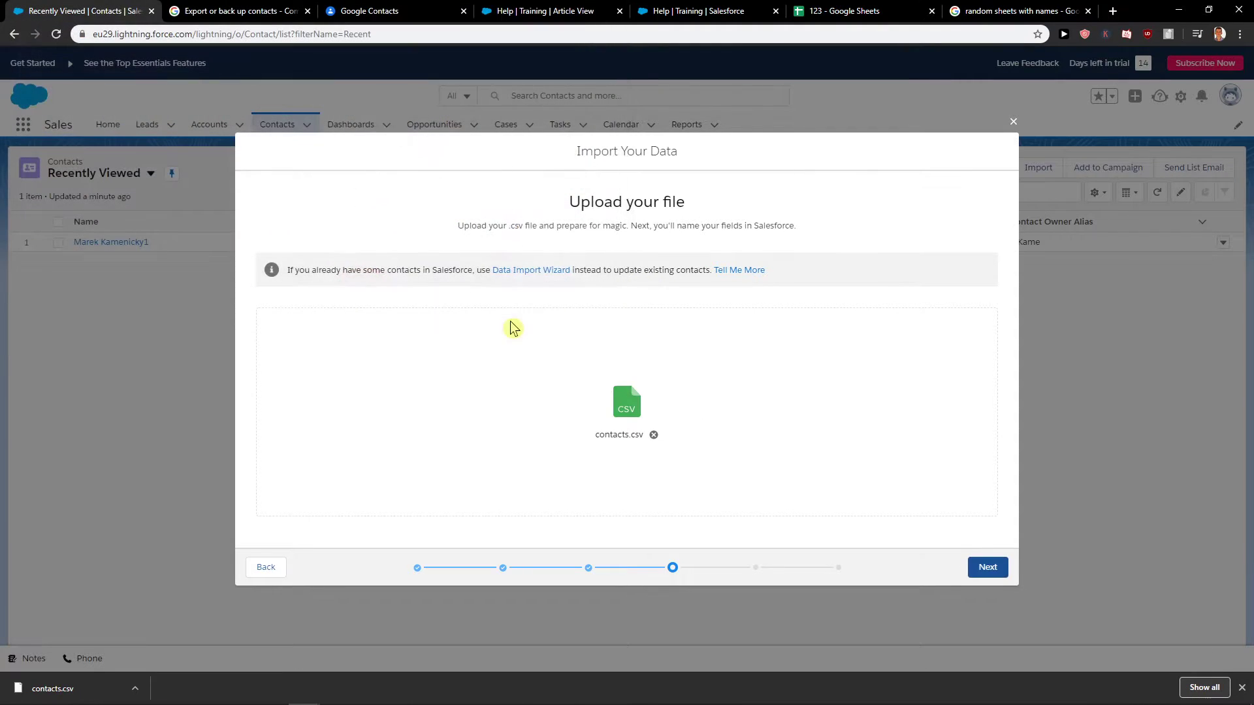
{"action": "left_click", "coordinate": [988, 568]}
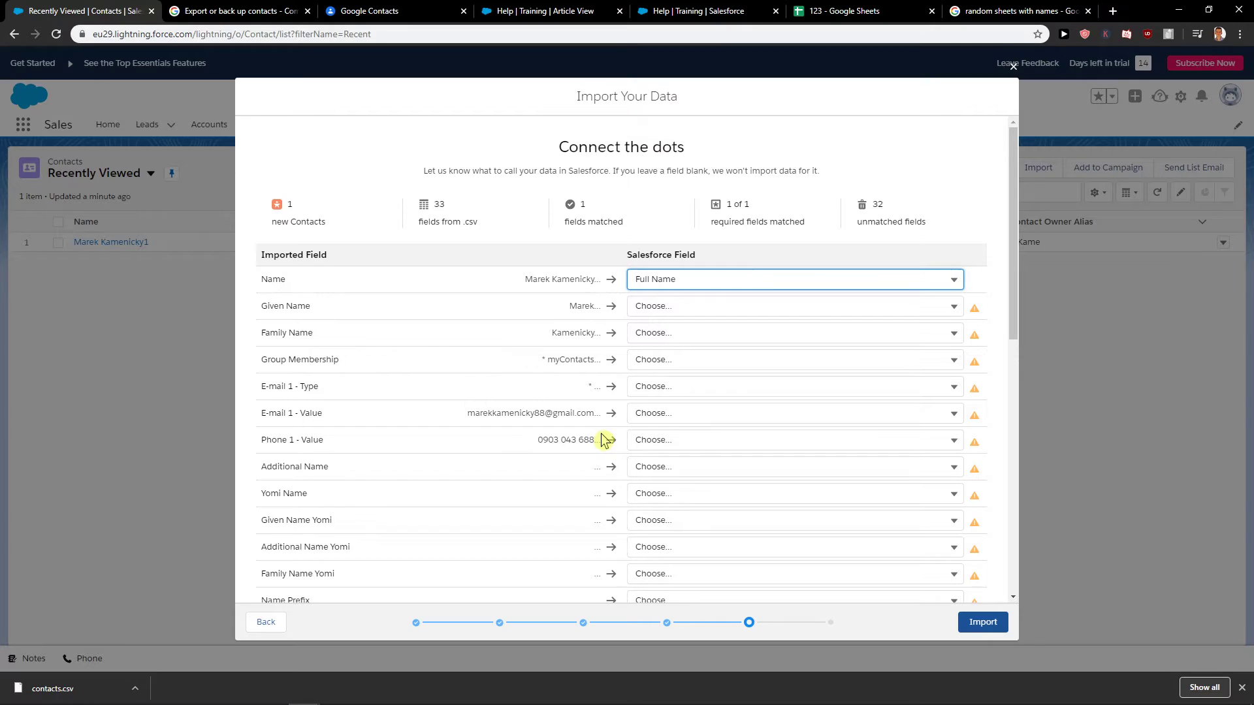
{"action": "scroll", "coordinate": [578, 426], "scroll_direction": "down", "scroll_amount": 3}
{"action": "scroll", "coordinate": [563, 420], "scroll_direction": "up", "scroll_amount": 3}
{"action": "left_click", "coordinate": [454, 308]}
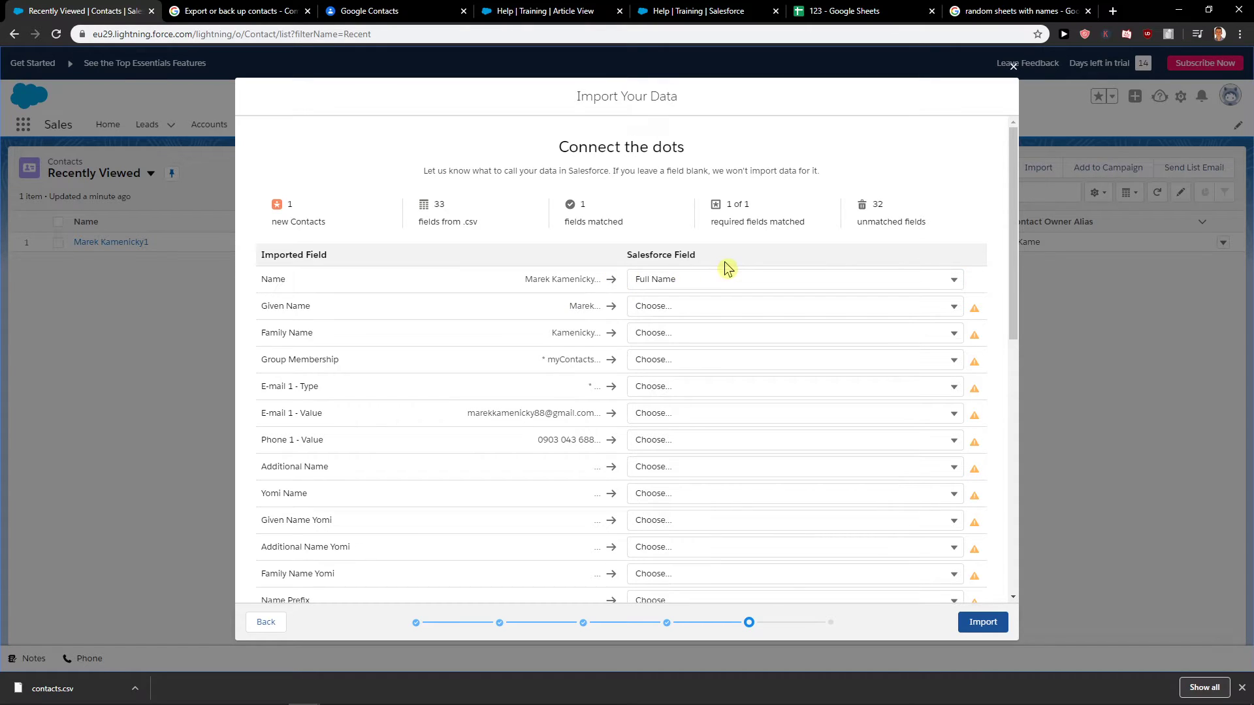
{"action": "scroll", "coordinate": [599, 344], "scroll_direction": "down", "scroll_amount": 1}
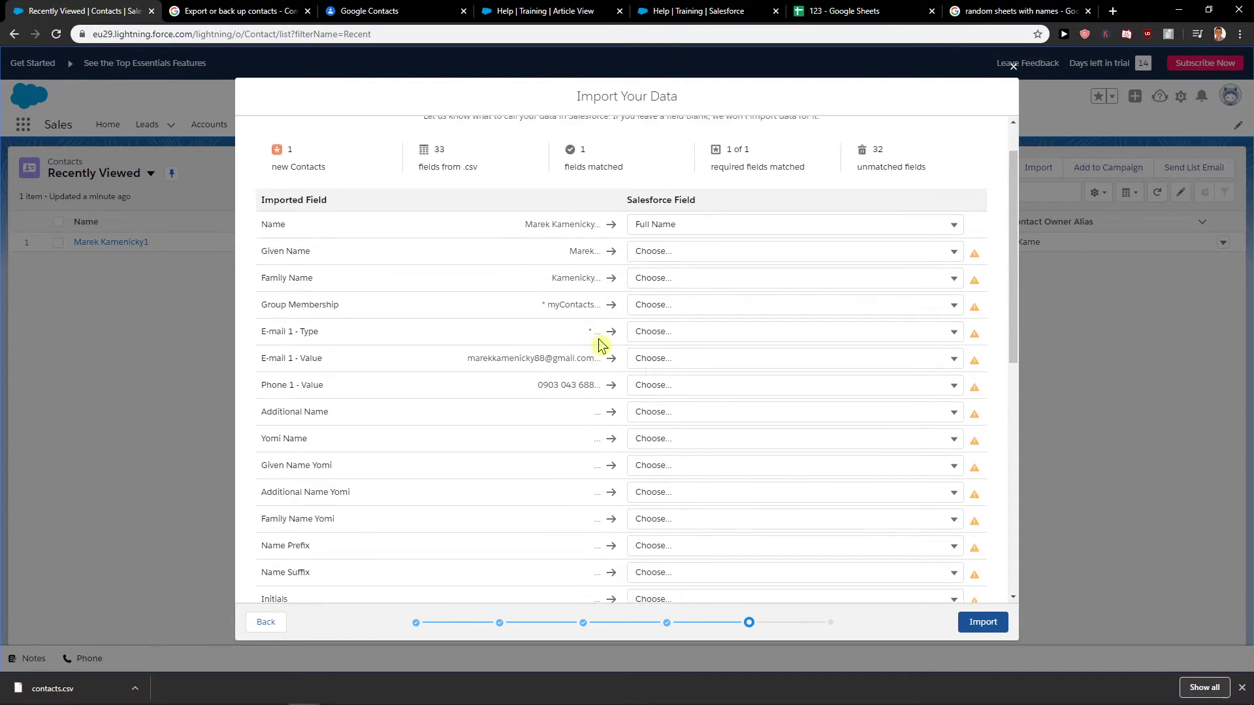
{"action": "scroll", "coordinate": [328, 356], "scroll_direction": "down", "scroll_amount": 3}
{"action": "scroll", "coordinate": [648, 336], "scroll_direction": "down", "scroll_amount": 2}
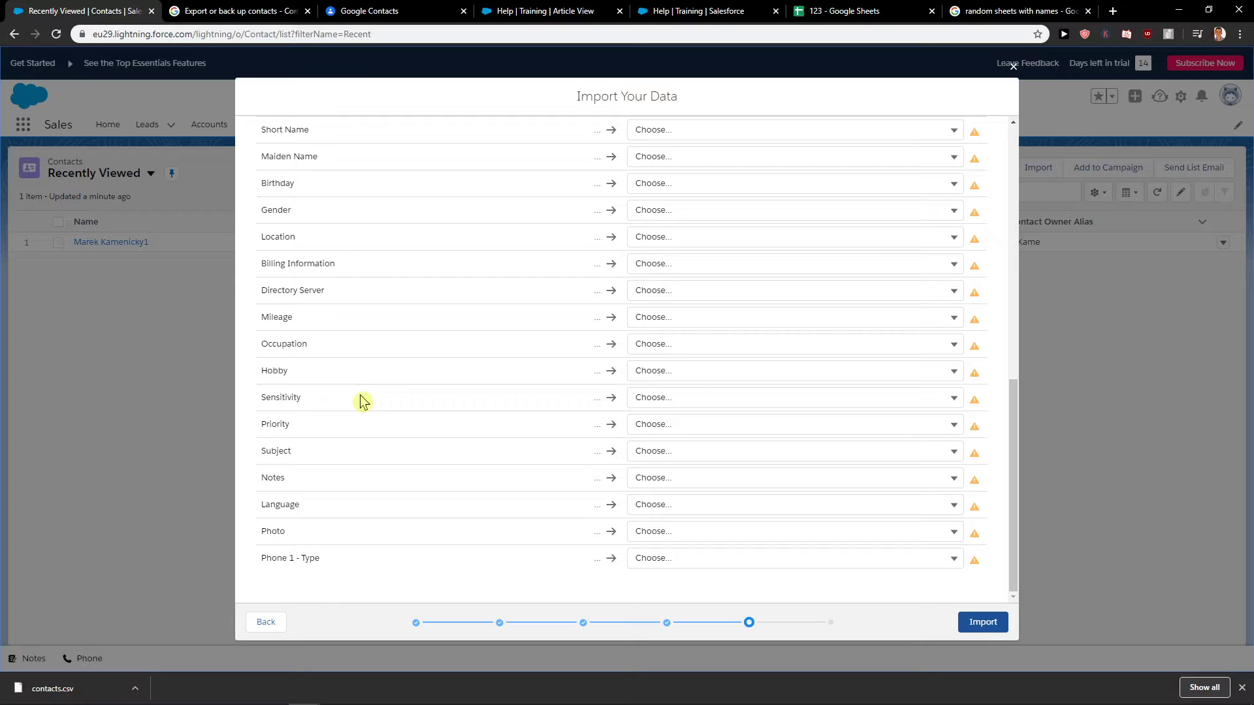
{"action": "scroll", "coordinate": [642, 391], "scroll_direction": "up", "scroll_amount": 3}
{"action": "scroll", "coordinate": [642, 387], "scroll_direction": "up", "scroll_amount": 3}
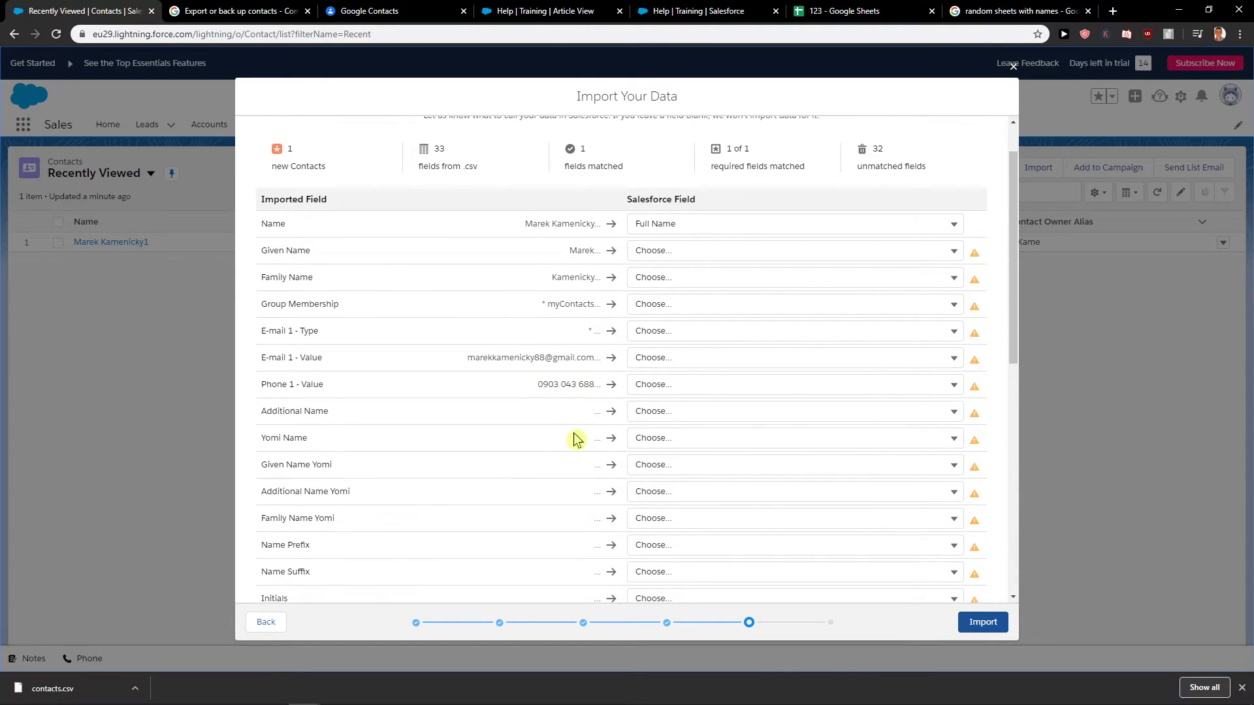
{"action": "left_click", "coordinate": [751, 333]}
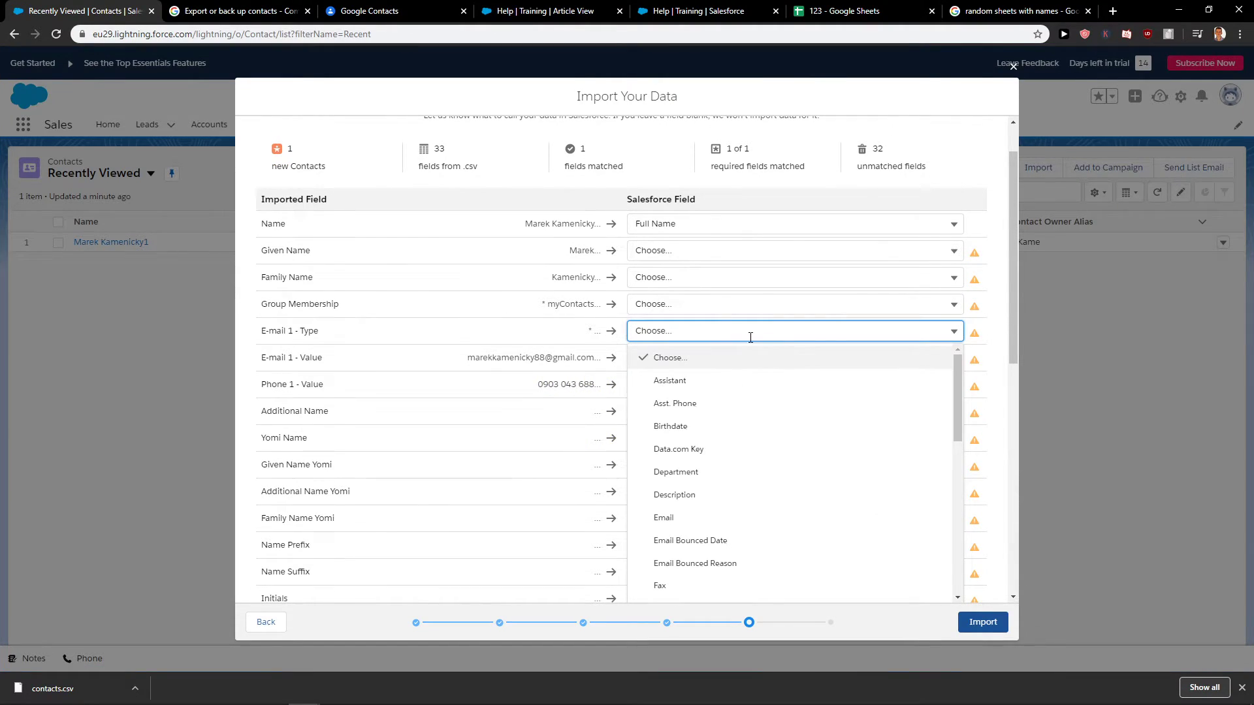
{"action": "left_click", "coordinate": [544, 312]}
{"action": "scroll", "coordinate": [672, 346], "scroll_direction": "down", "scroll_amount": 3}
{"action": "scroll", "coordinate": [732, 349], "scroll_direction": "up", "scroll_amount": 2}
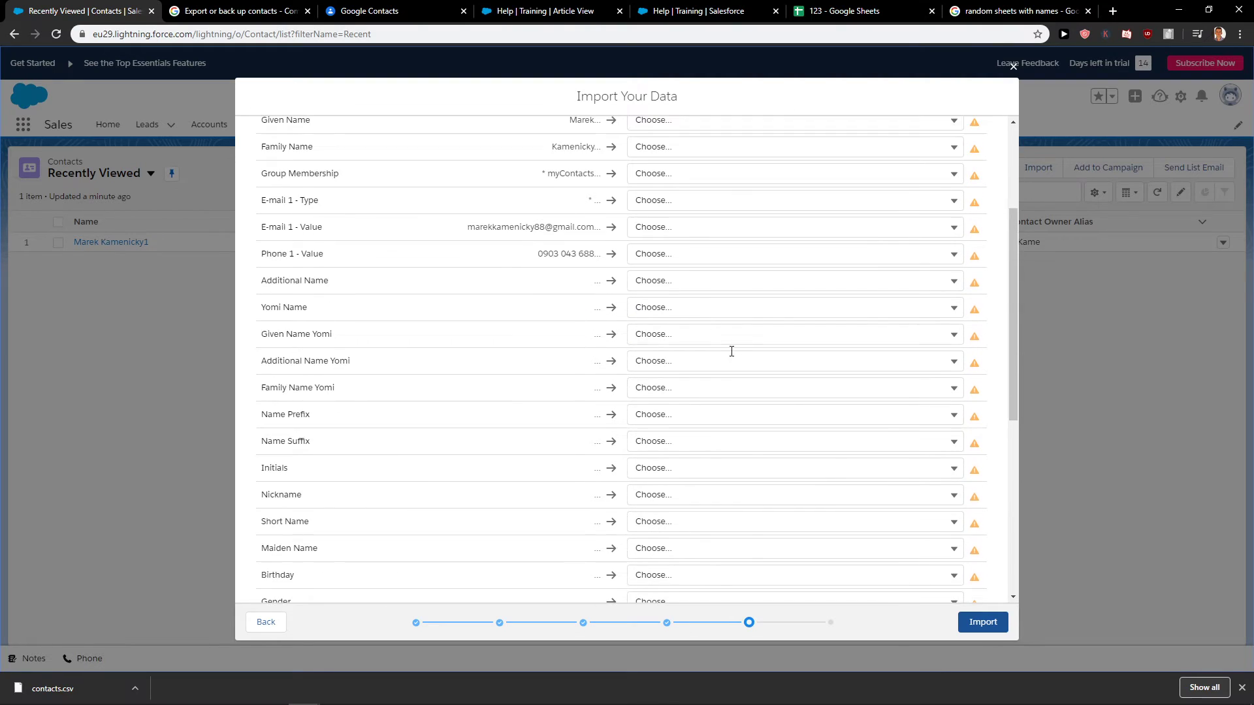
{"action": "scroll", "coordinate": [683, 173], "scroll_direction": "up", "scroll_amount": 1}
{"action": "left_click_drag", "start_coordinate": [648, 200], "coordinate": [707, 214]}
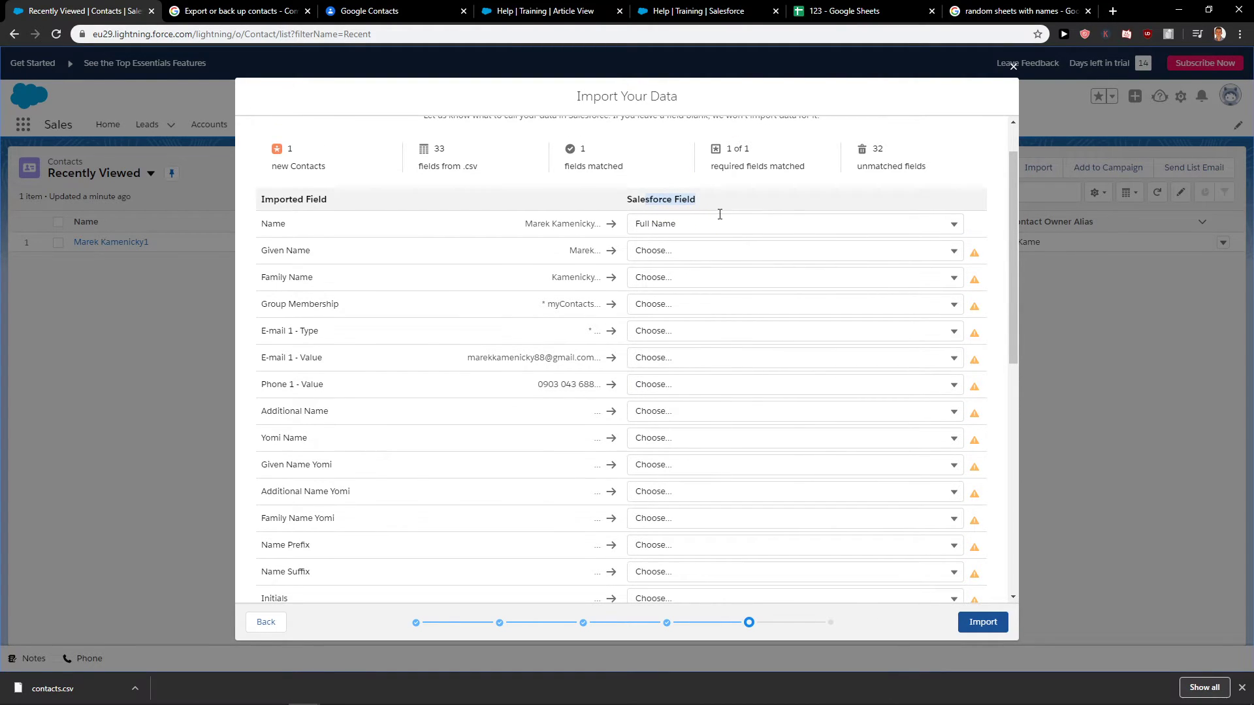
Step: Map the Given Name column to the First Name field
{"action": "left_click", "coordinate": [719, 224]}
{"action": "left_click", "coordinate": [538, 289]}
{"action": "left_click", "coordinate": [685, 248]}
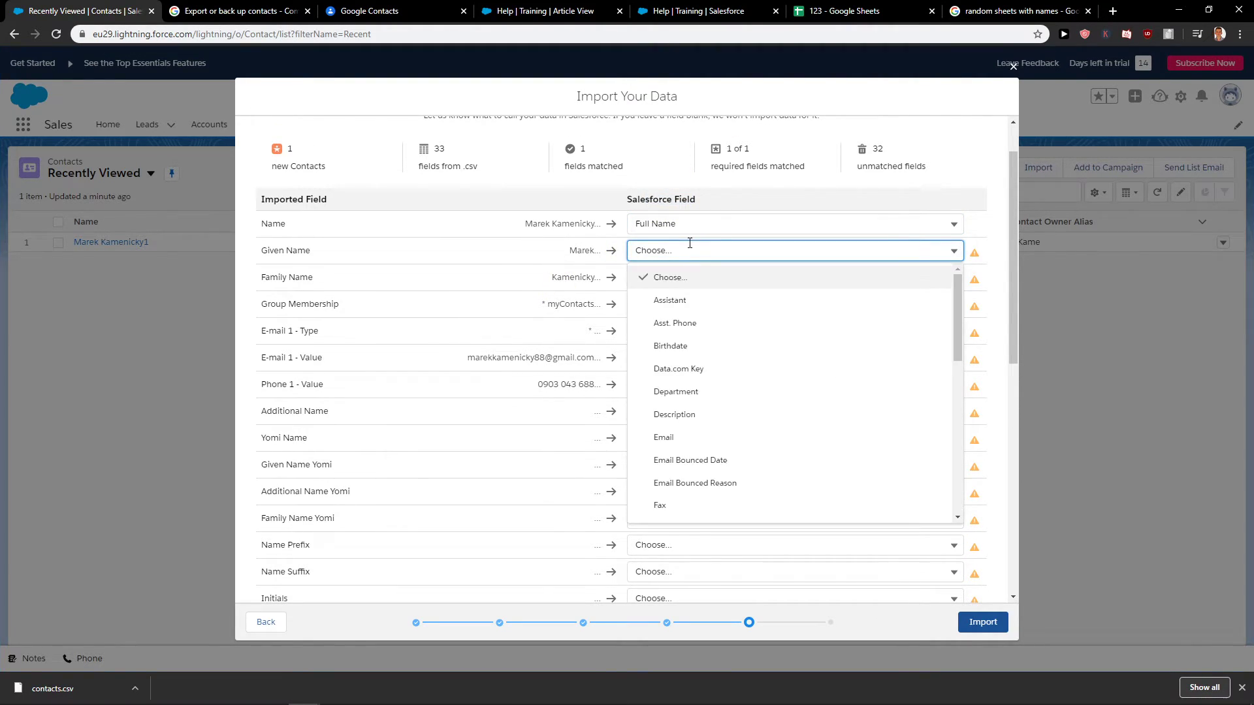
{"action": "scroll", "coordinate": [695, 284], "scroll_direction": "down", "scroll_amount": 1}
{"action": "scroll", "coordinate": [700, 288], "scroll_direction": "down", "scroll_amount": 1}
{"action": "scroll", "coordinate": [703, 297], "scroll_direction": "down", "scroll_amount": 1}
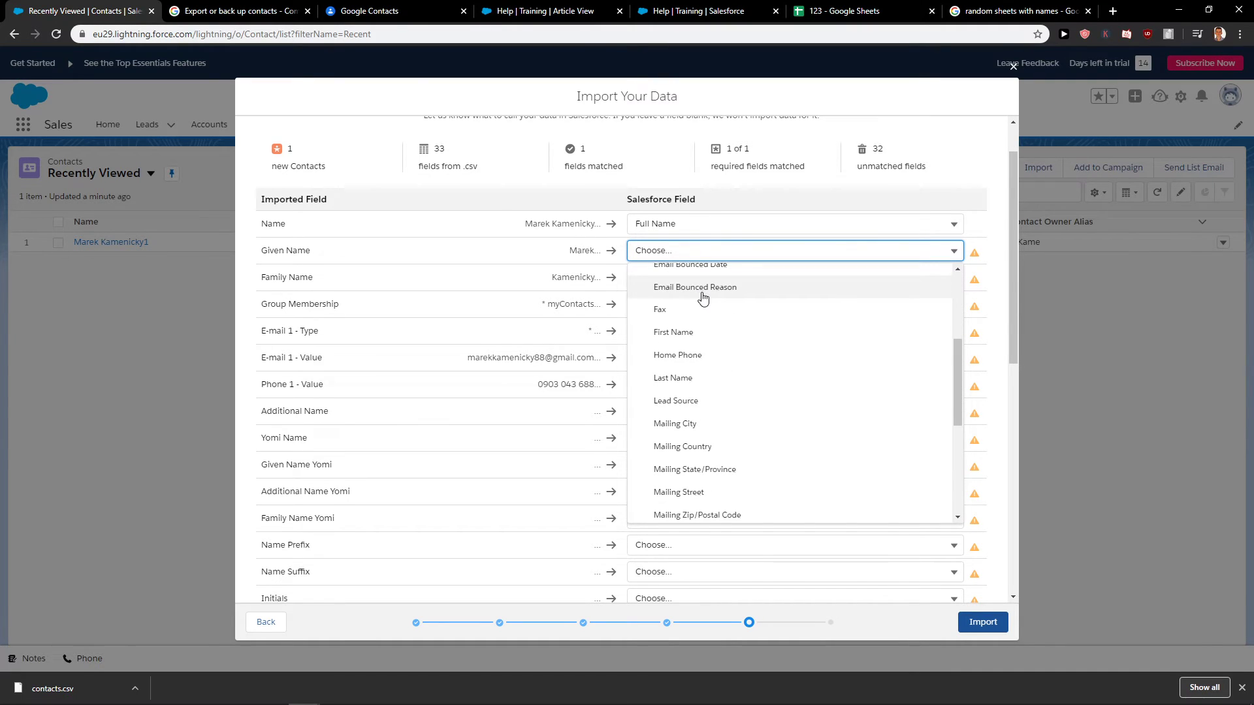
{"action": "left_click", "coordinate": [714, 335]}
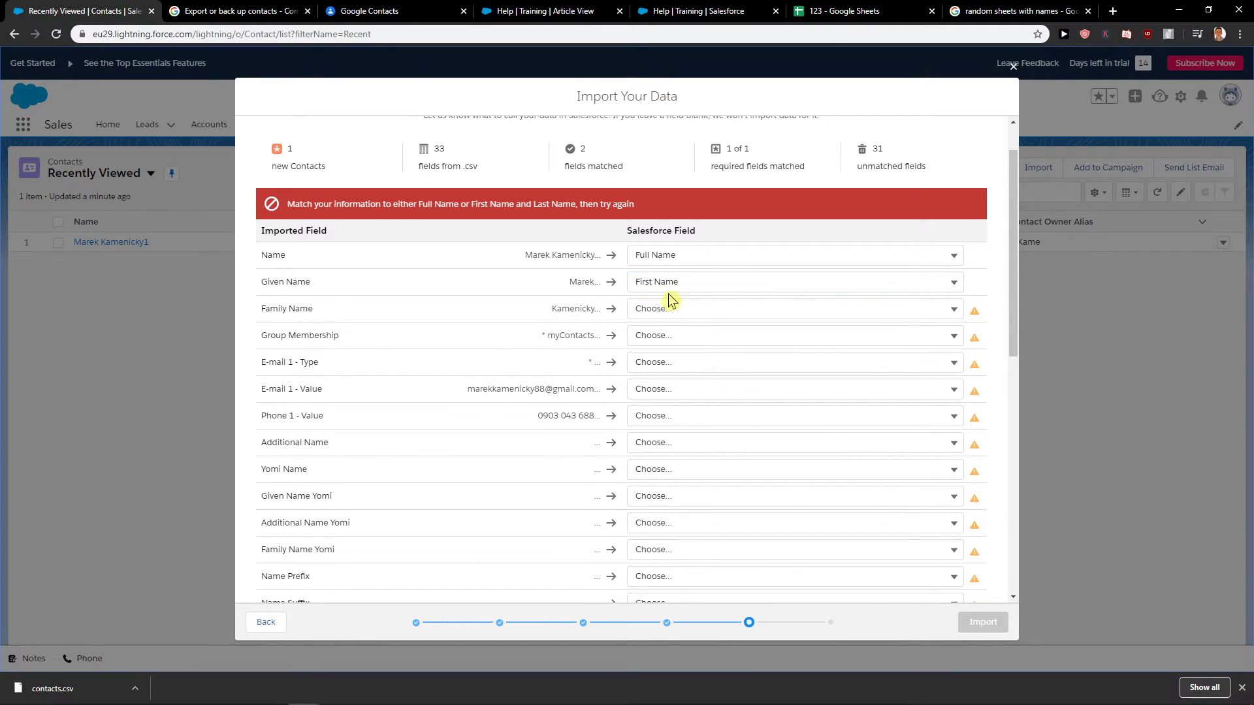
Step: Set Given Name back to unmatched (Choose...)
{"action": "left_click", "coordinate": [725, 278]}
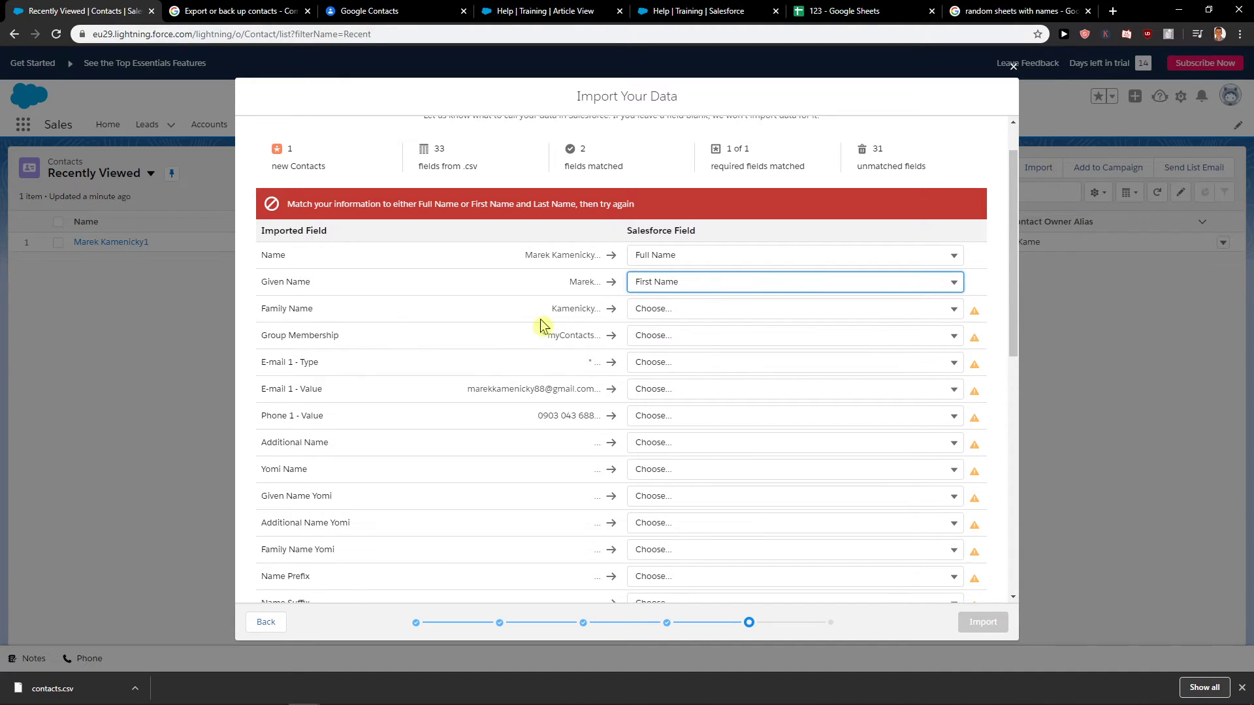
{"action": "left_click", "coordinate": [662, 284]}
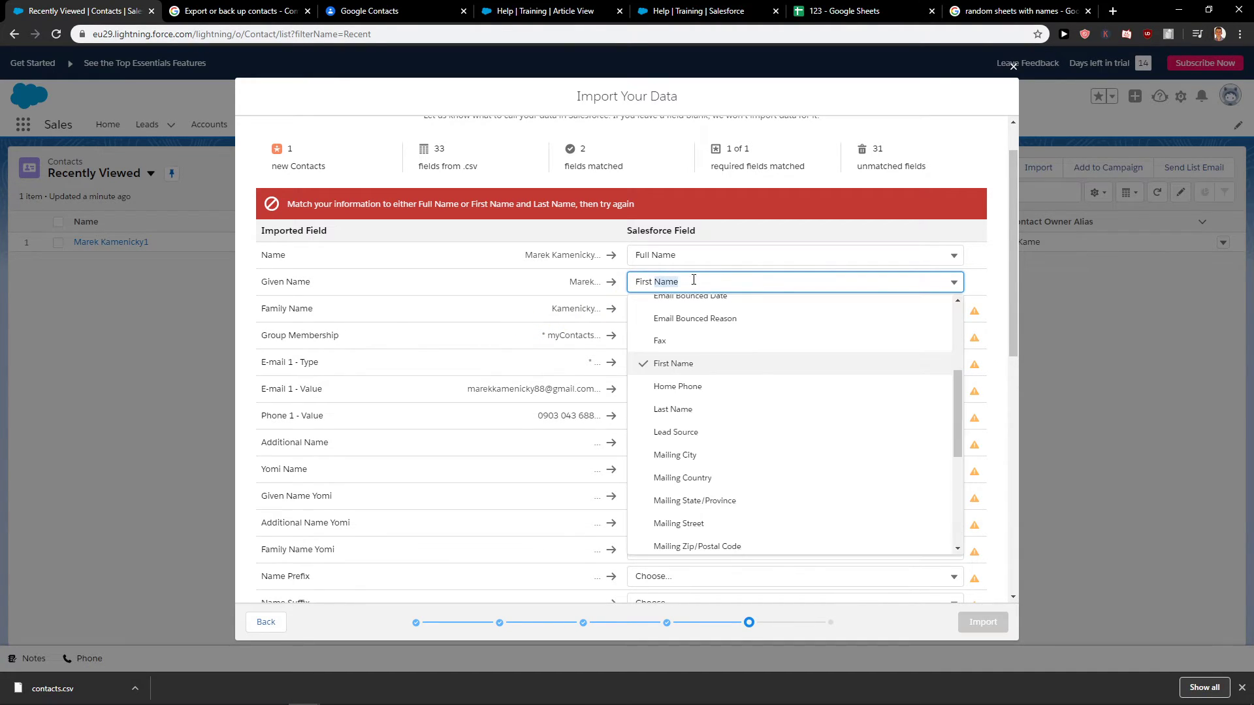
{"action": "left_click_drag", "start_coordinate": [695, 282], "coordinate": [600, 281]}
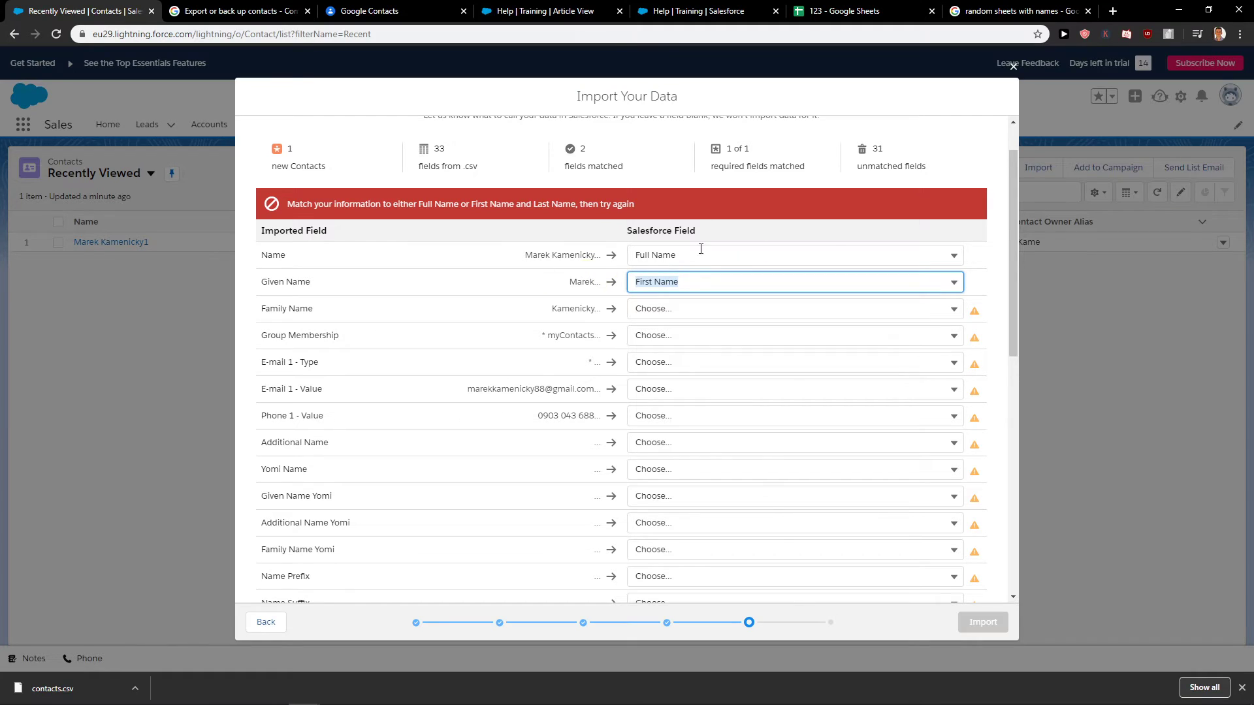
{"action": "left_click", "coordinate": [922, 282]}
{"action": "scroll", "coordinate": [755, 372], "scroll_direction": "up", "scroll_amount": 5}
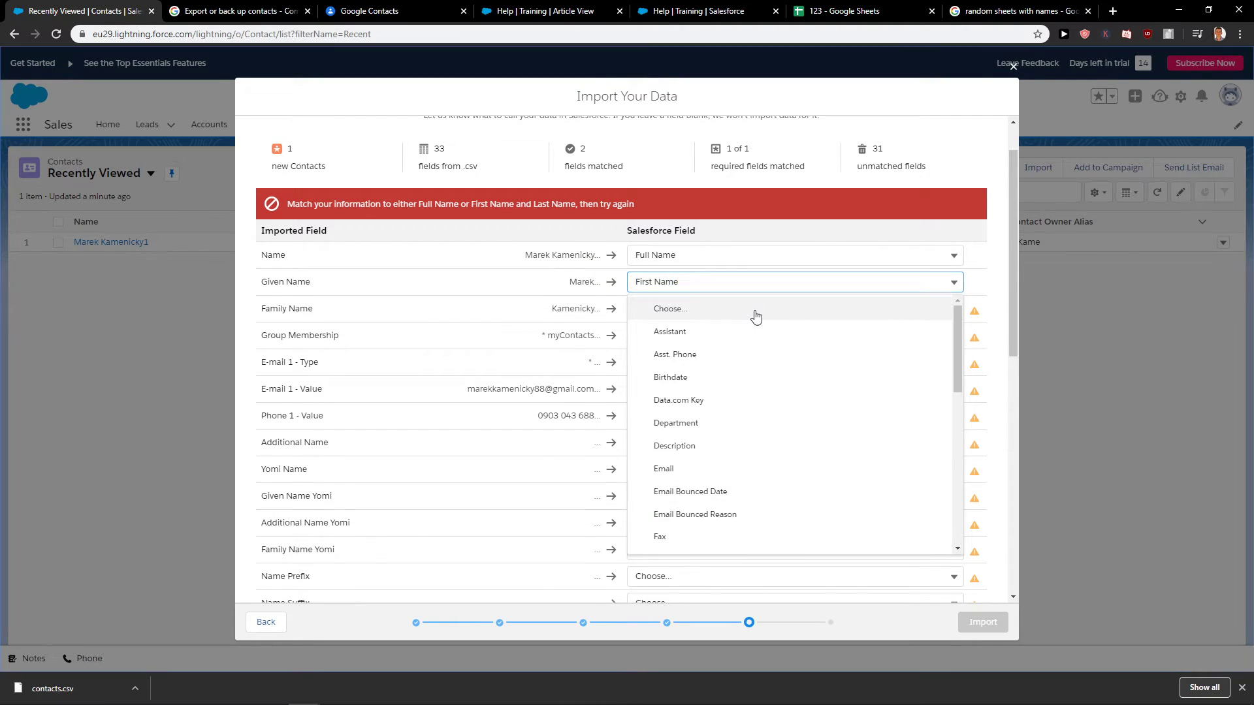
{"action": "left_click", "coordinate": [756, 305]}
{"action": "scroll", "coordinate": [706, 319], "scroll_direction": "down", "scroll_amount": 2}
{"action": "scroll", "coordinate": [678, 322], "scroll_direction": "down", "scroll_amount": 2}
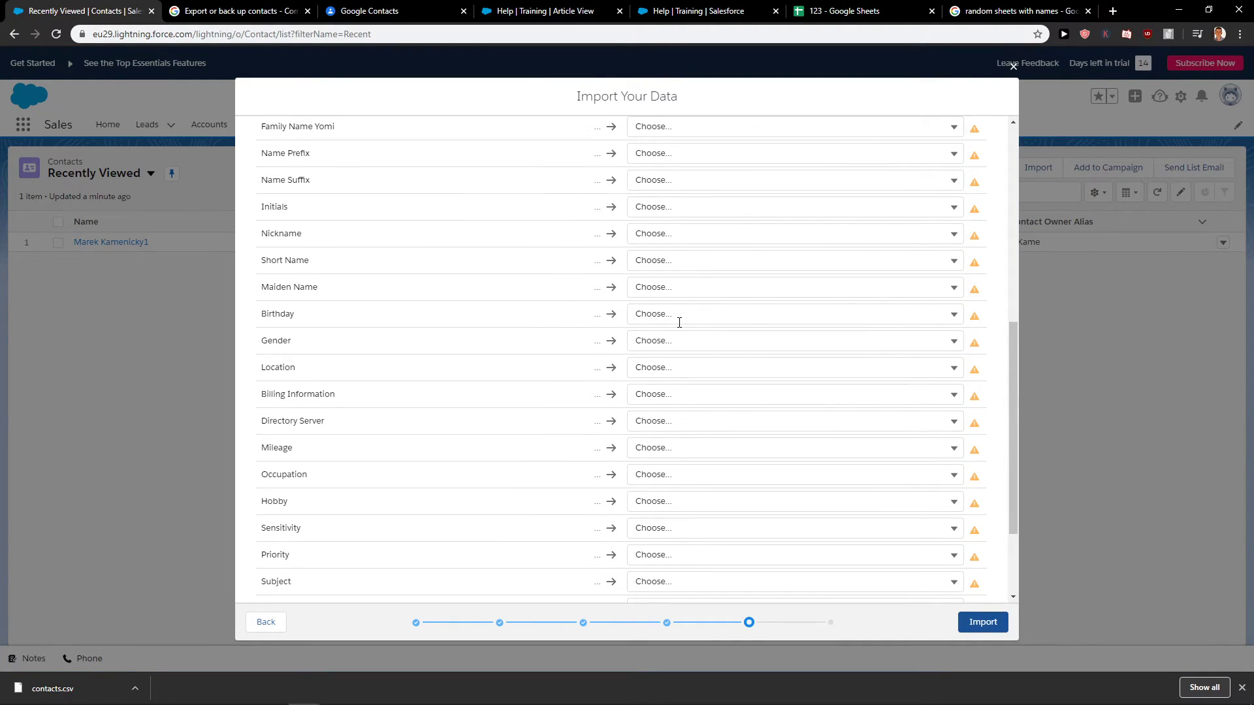
{"action": "scroll", "coordinate": [686, 324], "scroll_direction": "down", "scroll_amount": 2}
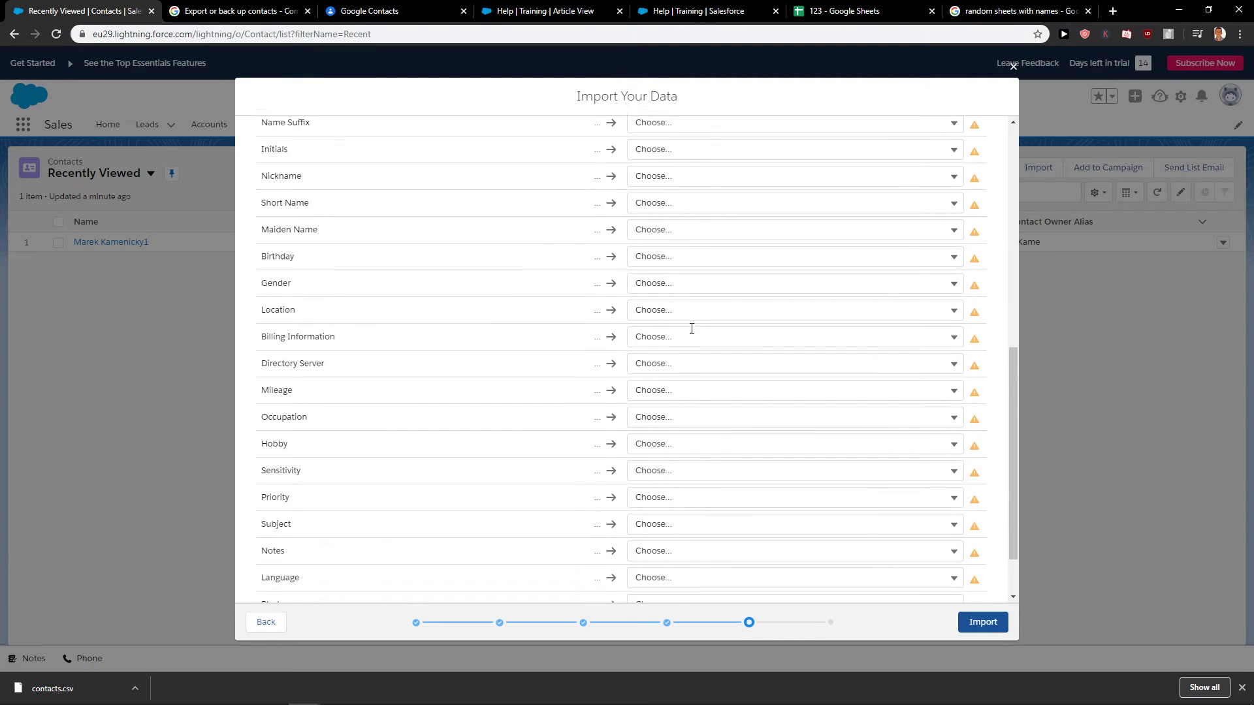
Step: Submit the import, discard the 32 unmatched fields, finish the wizard and reload Contacts
{"action": "left_click", "coordinate": [982, 623]}
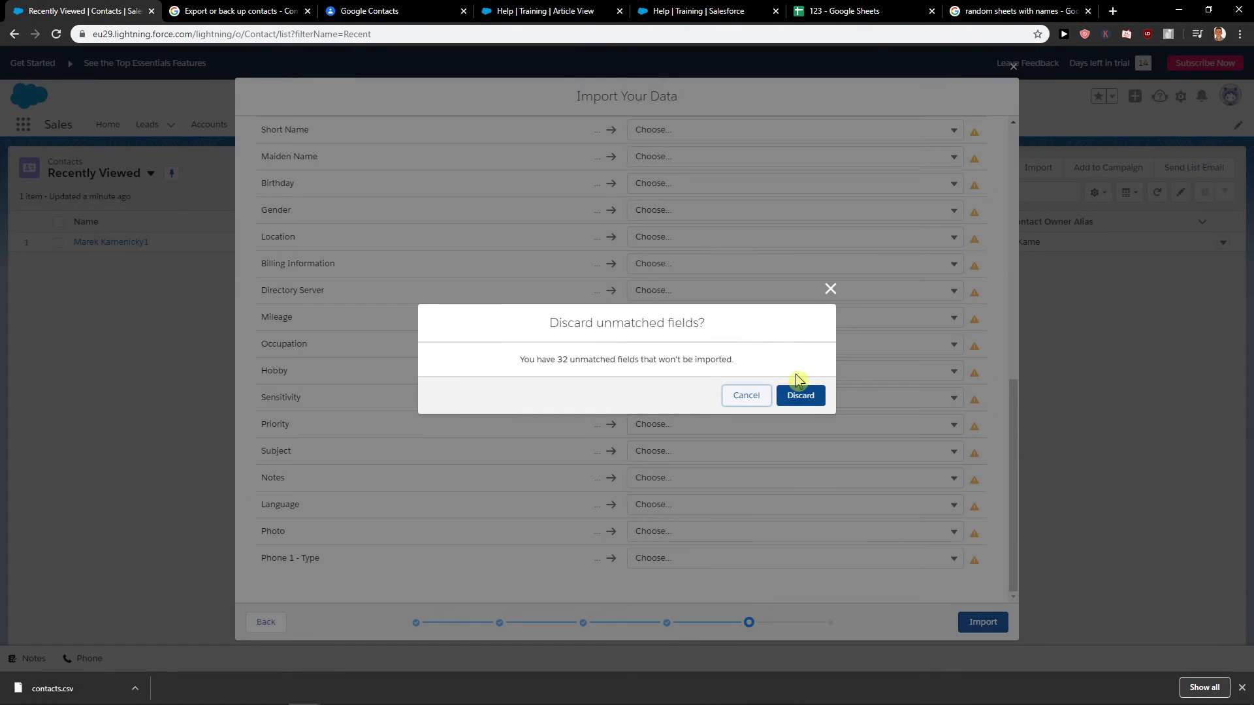
{"action": "left_click", "coordinate": [809, 396]}
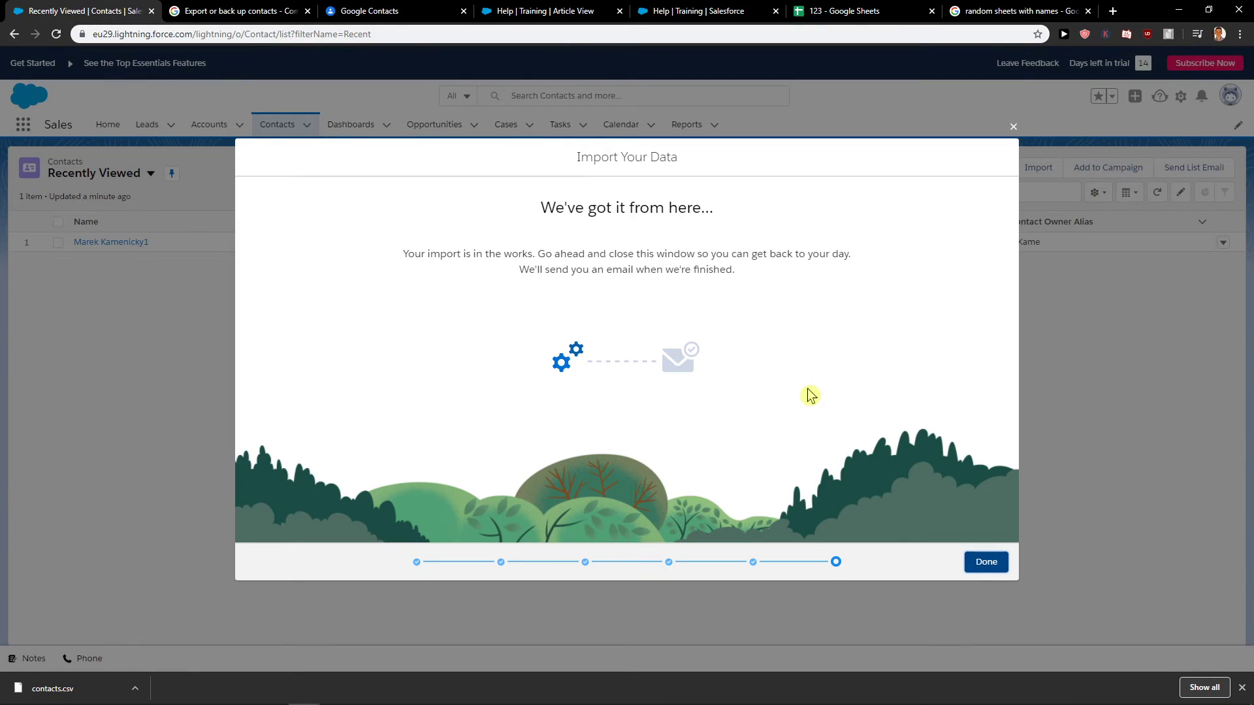
{"action": "left_click", "coordinate": [985, 563]}
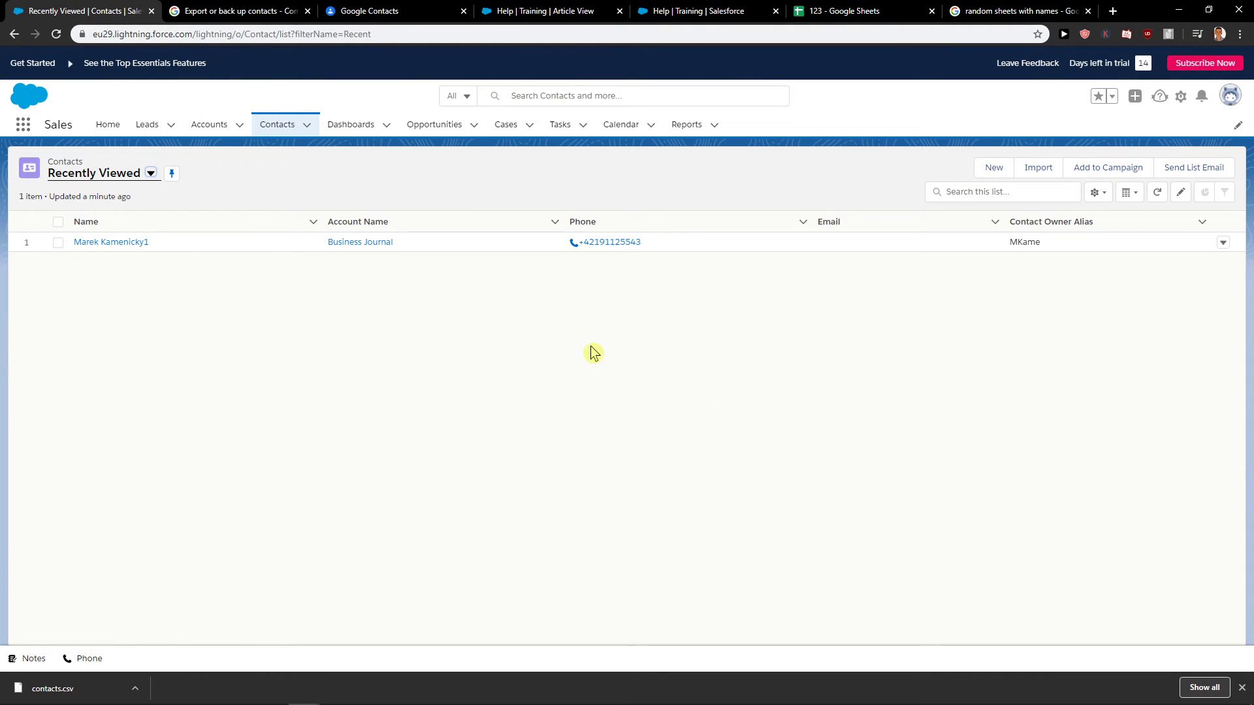
{"action": "key", "text": "F5"}
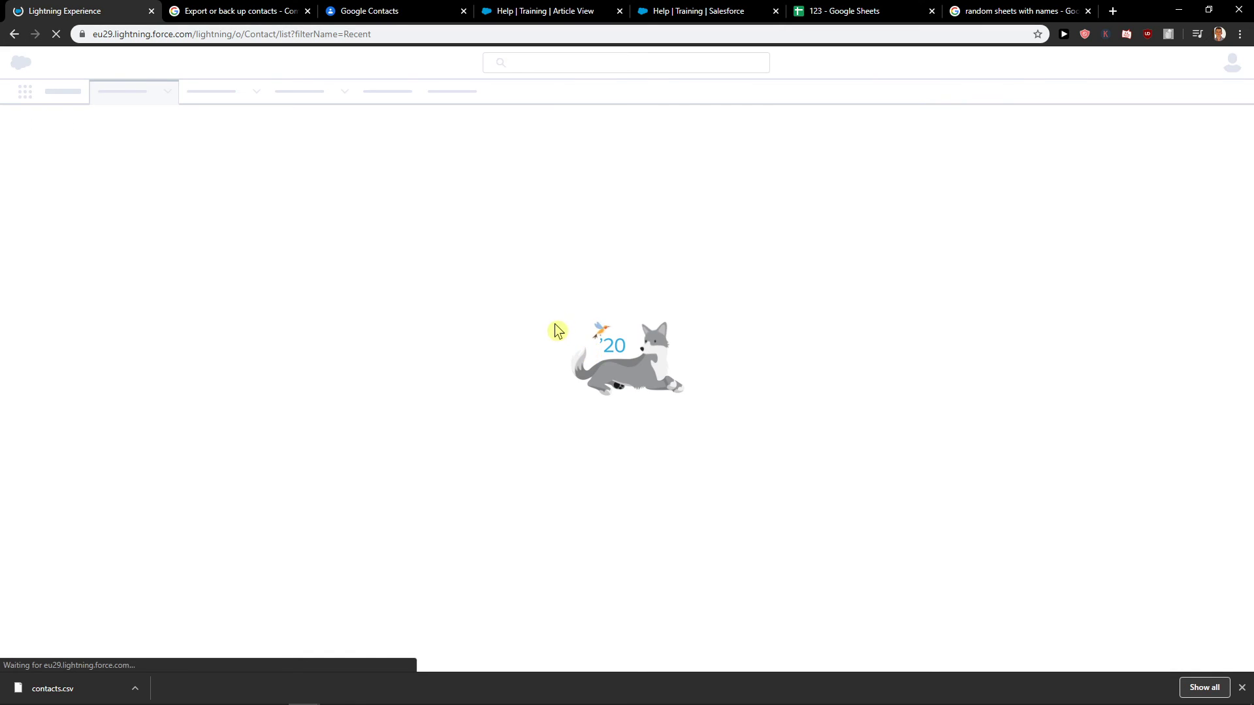